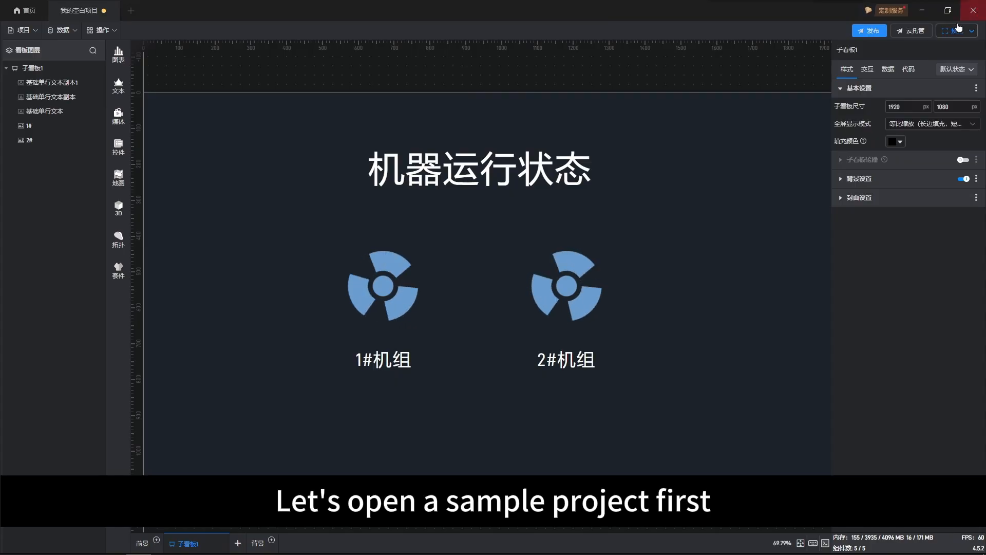
- Preview the dashboard full screen and set the 机器状态 of both 1# and 2# to 0 in the spreadsheet
left_click(957, 30)
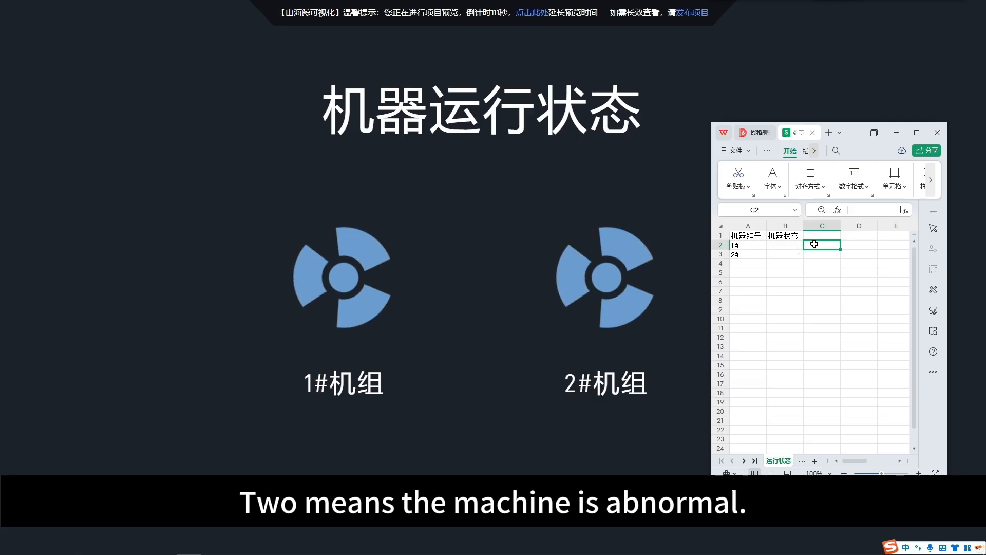
left_click(793, 245)
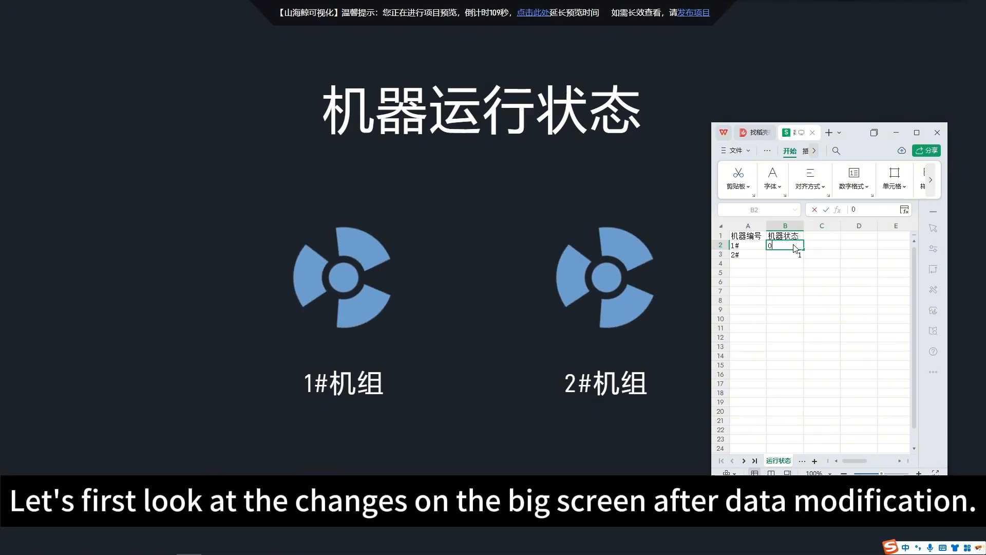
type("0")
left_click(791, 255)
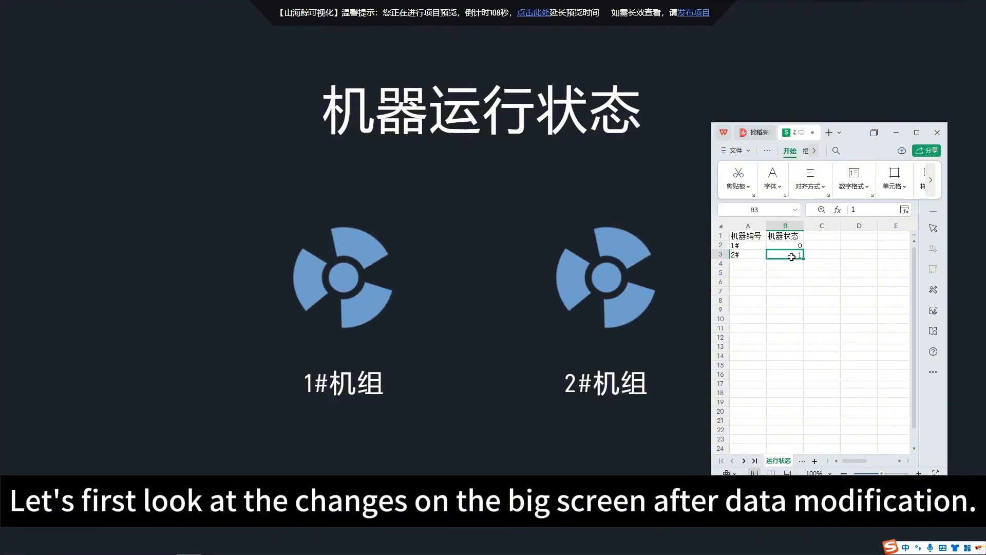
type("0")
left_click(824, 257)
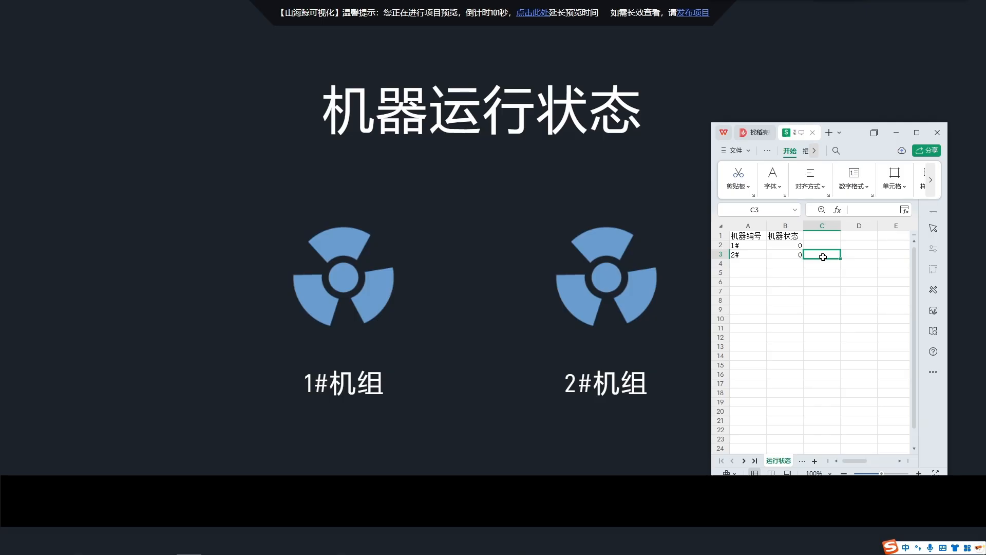
- Change the 机器状态 of both 1# and 2# to 1 in the spreadsheet
left_click(802, 246)
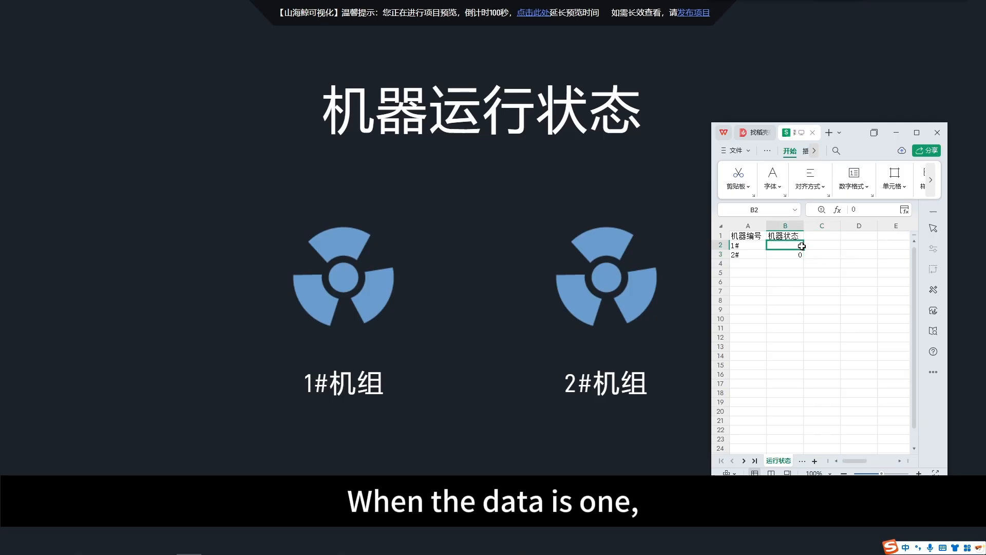
type("1")
left_click(797, 254)
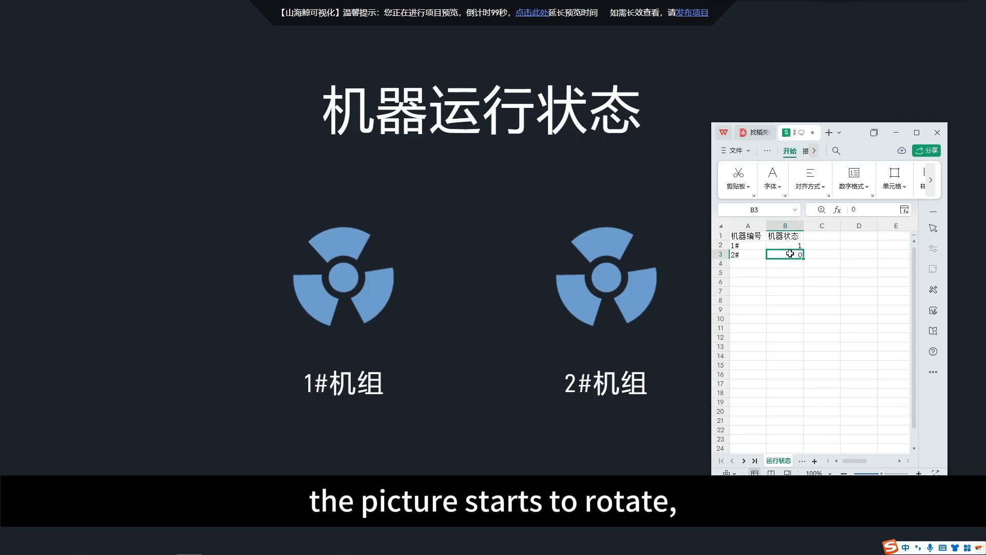
type("1")
left_click(819, 254)
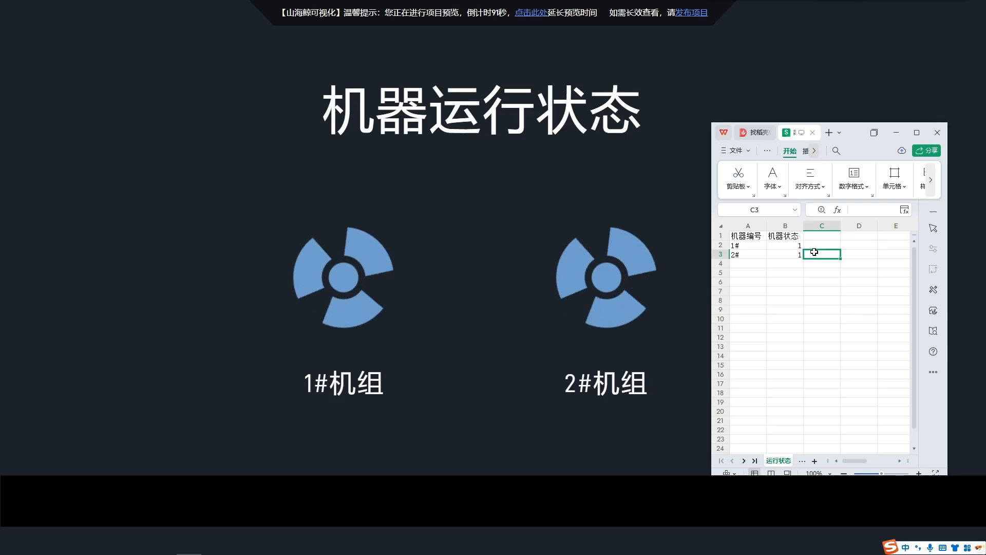
- Change the 机器状态 to 2 for 1# and then for 2#, checking the preview after each change
left_click(795, 248)
type("2")
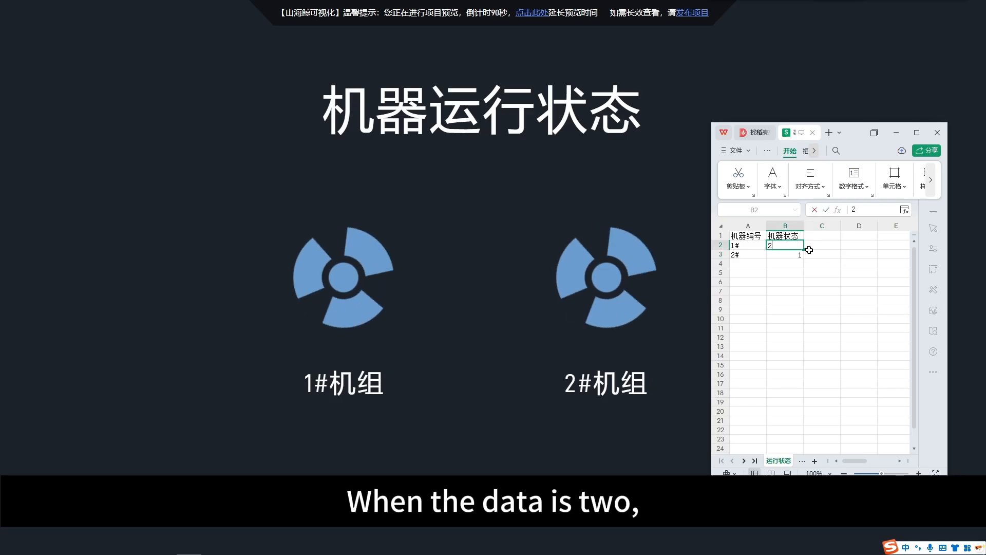
left_click(823, 252)
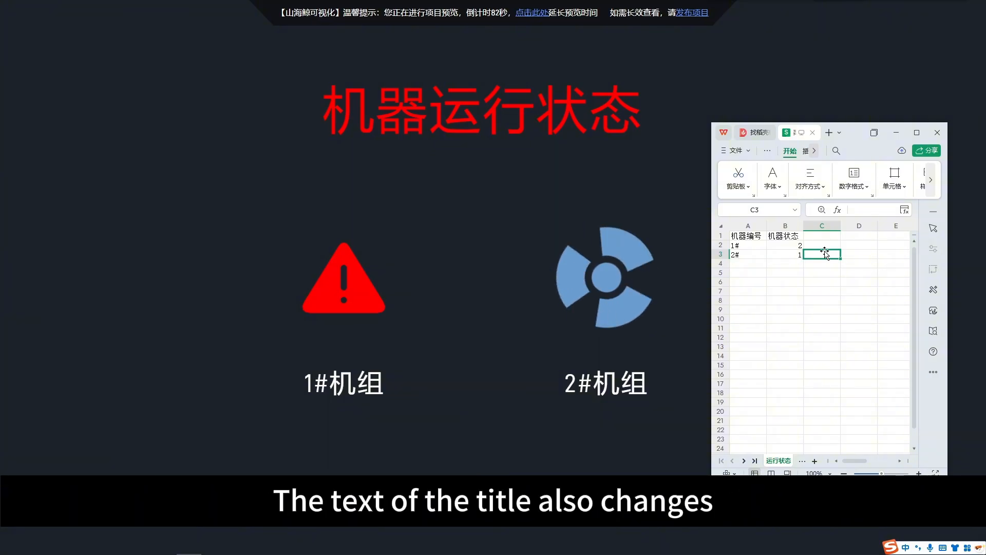
left_click(800, 255)
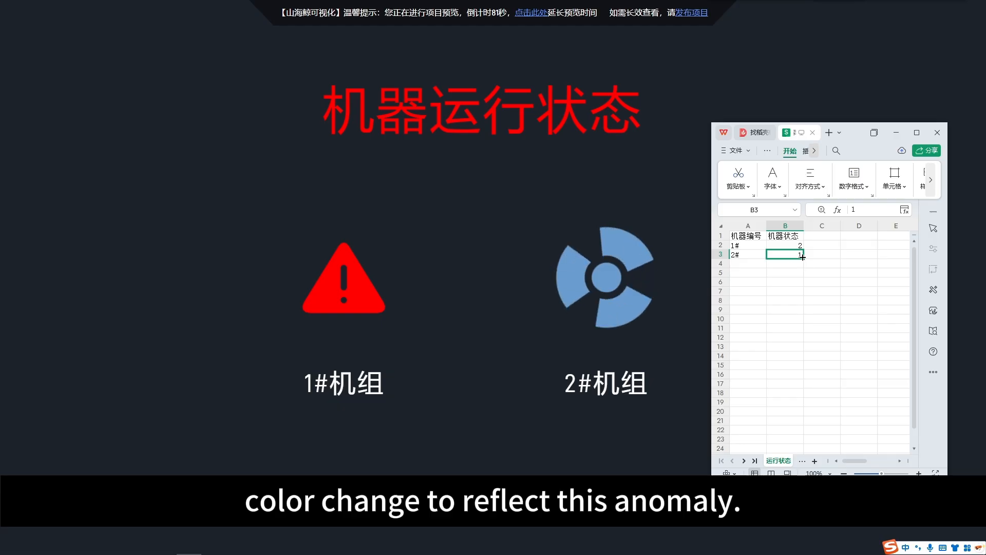
type("2")
left_click(822, 256)
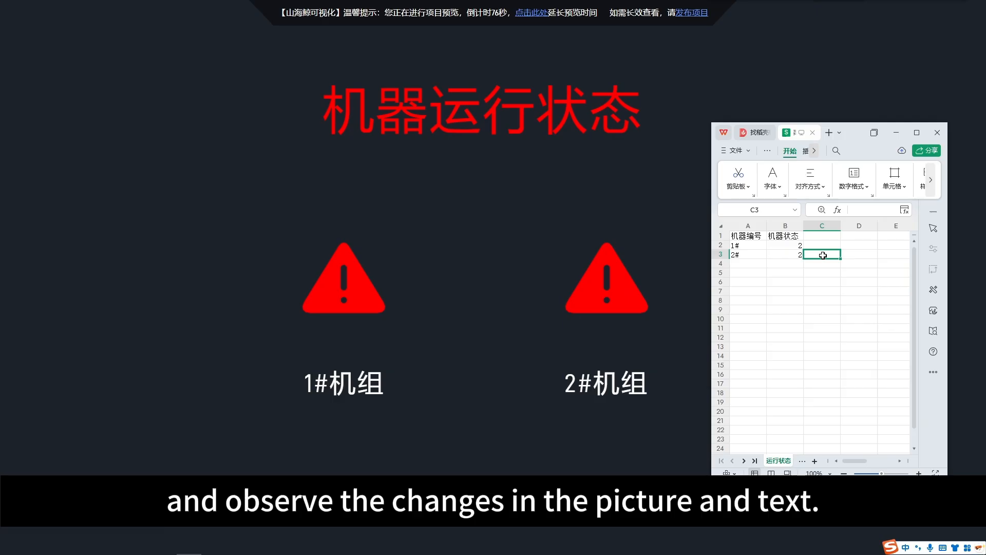
- Restore the 机器状态 of both 1# and 2# to 1, then return from the preview to the project editor
left_click(795, 248)
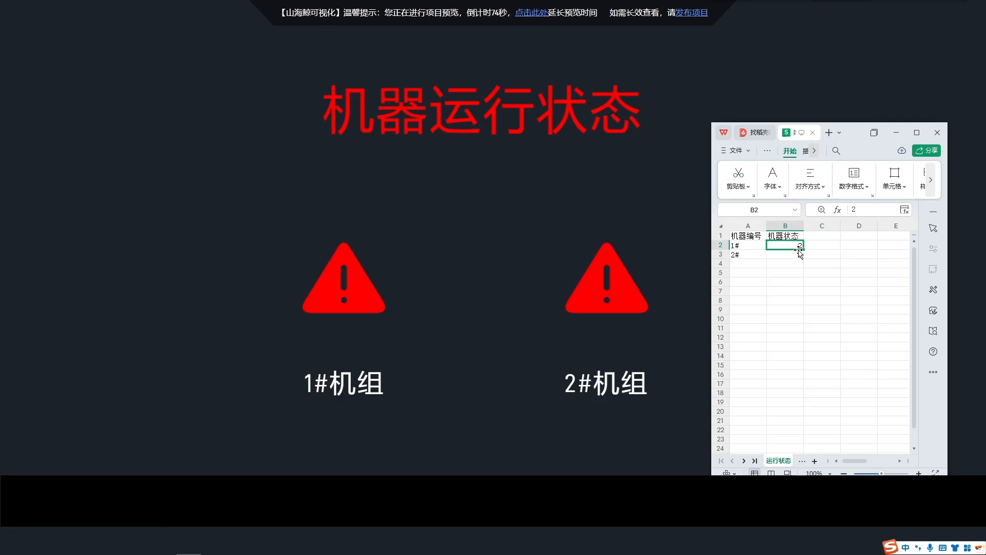
type("1")
left_click(799, 254)
type("1")
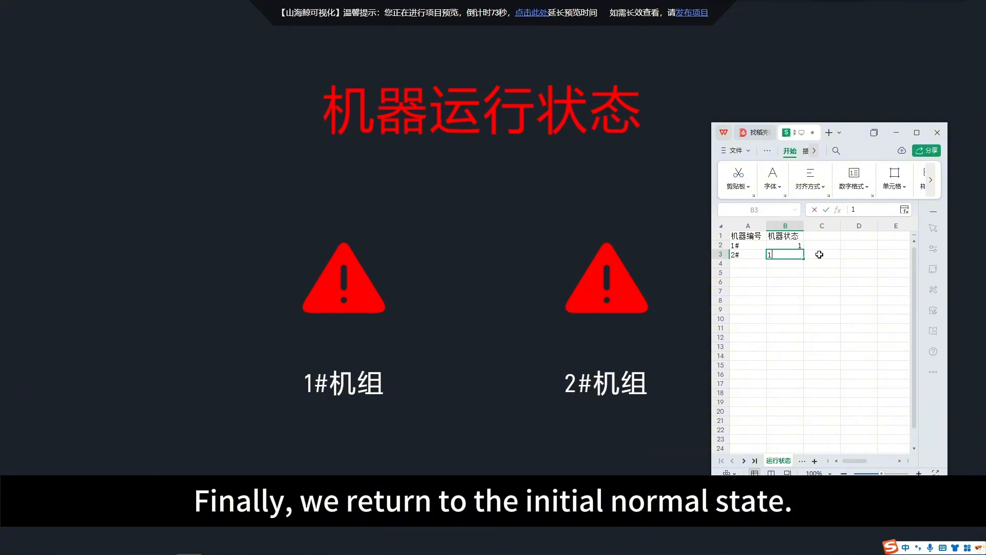
left_click(819, 255)
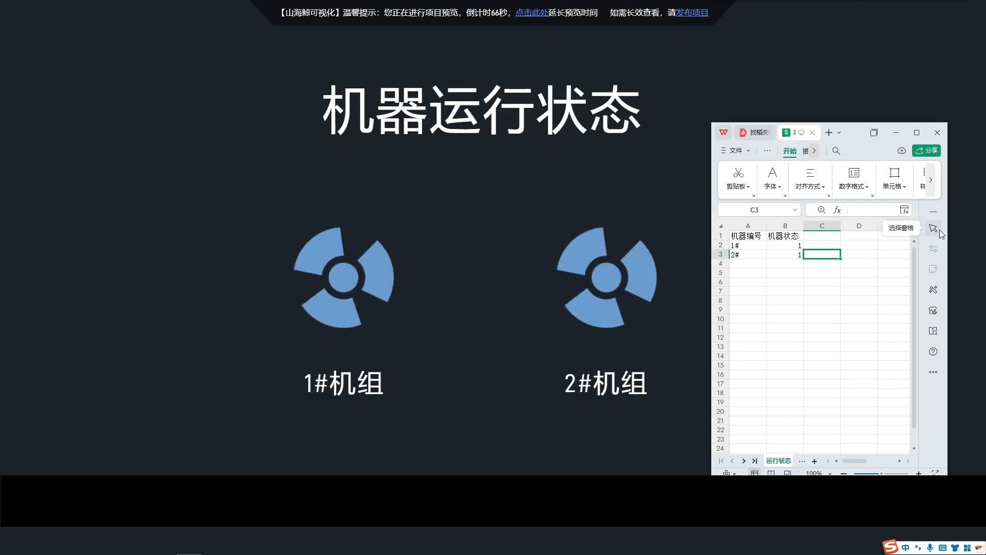
left_click(979, 216)
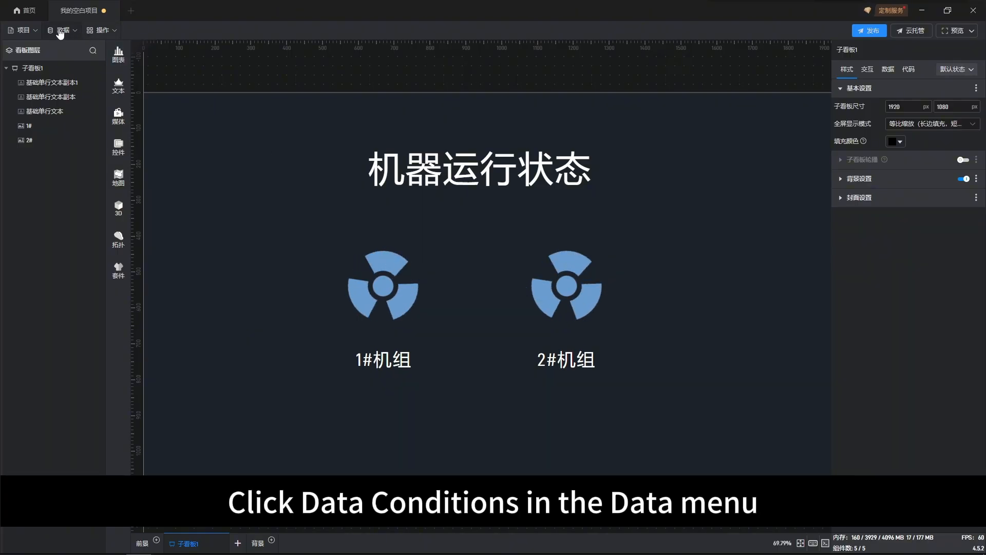
- Open the project's data condition settings and add a new condition named 条件1
left_click(60, 32)
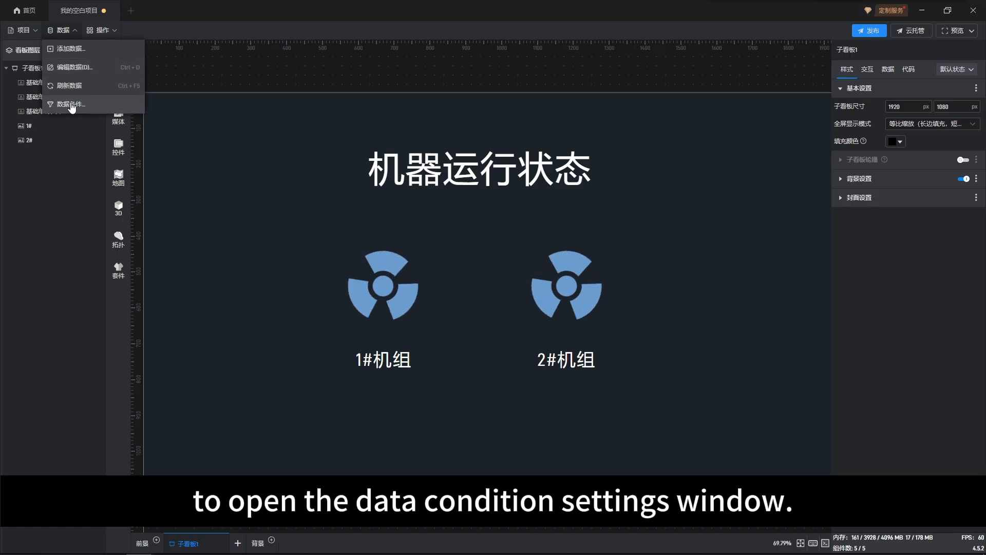
left_click(71, 104)
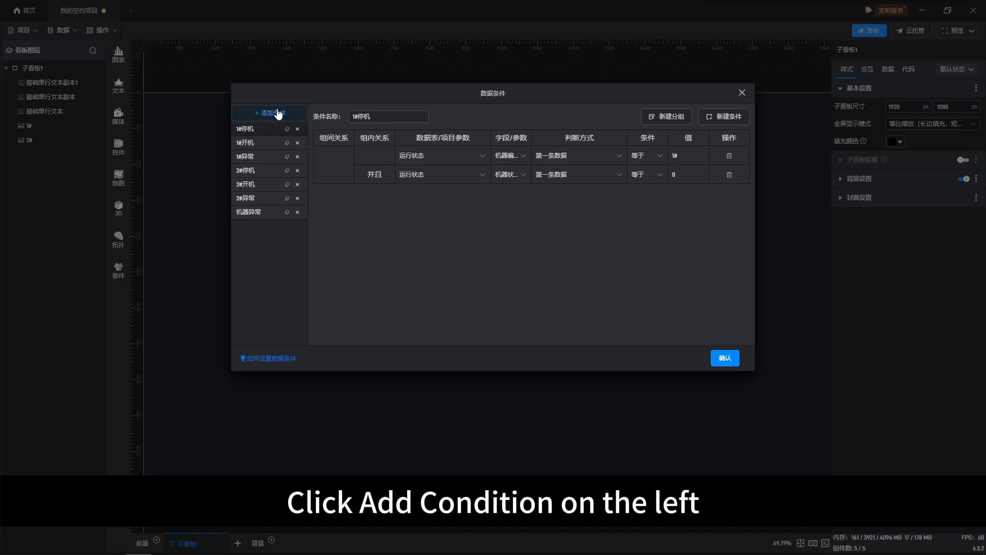
left_click(278, 114)
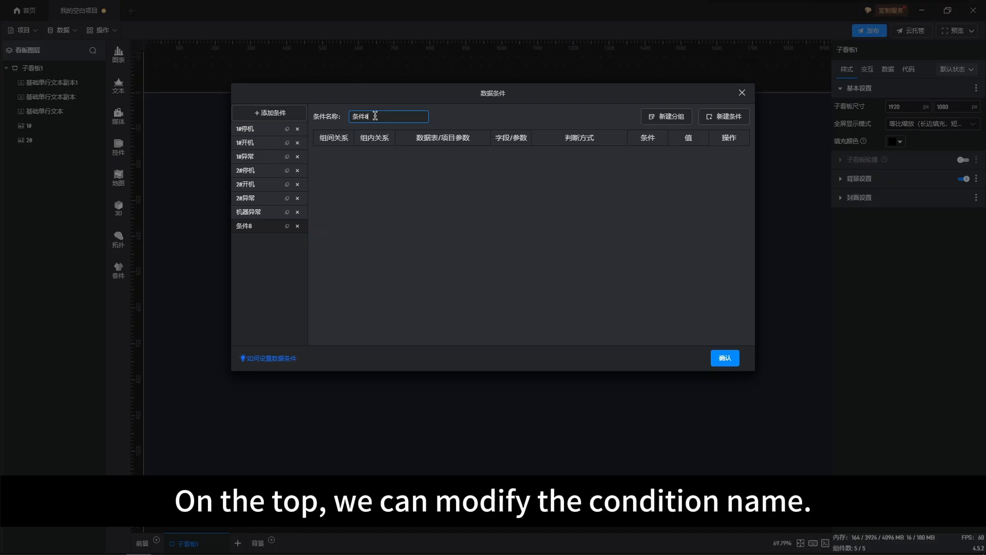
left_click_drag(373, 116, 363, 116)
type("1")
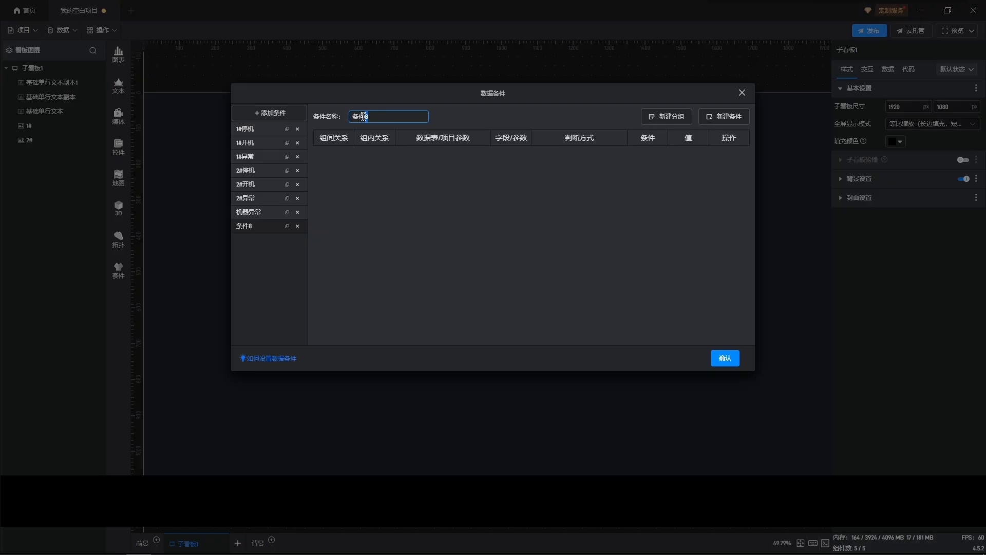
left_click(384, 172)
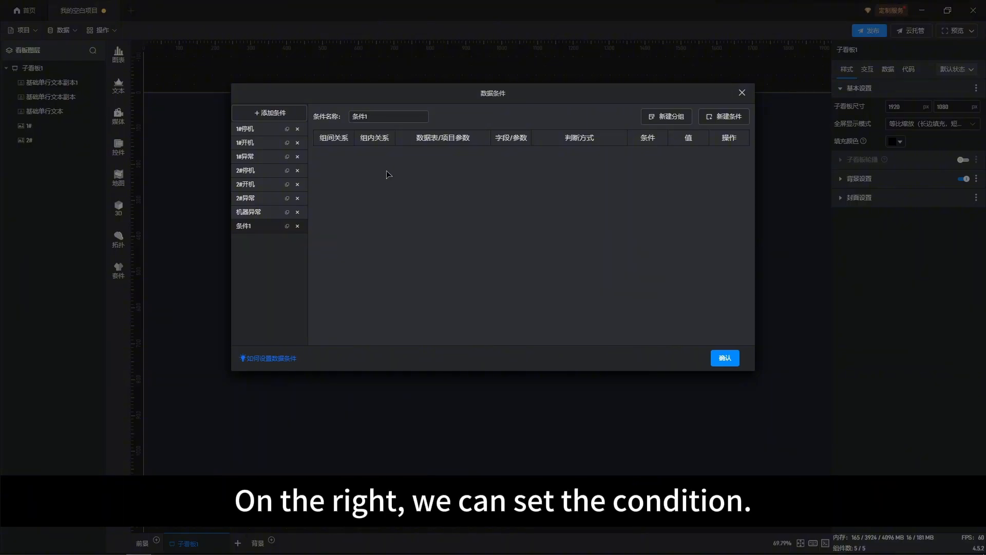
- Create a group in 条件1 and add three more AND (并且) condition rows to it
left_click(652, 119)
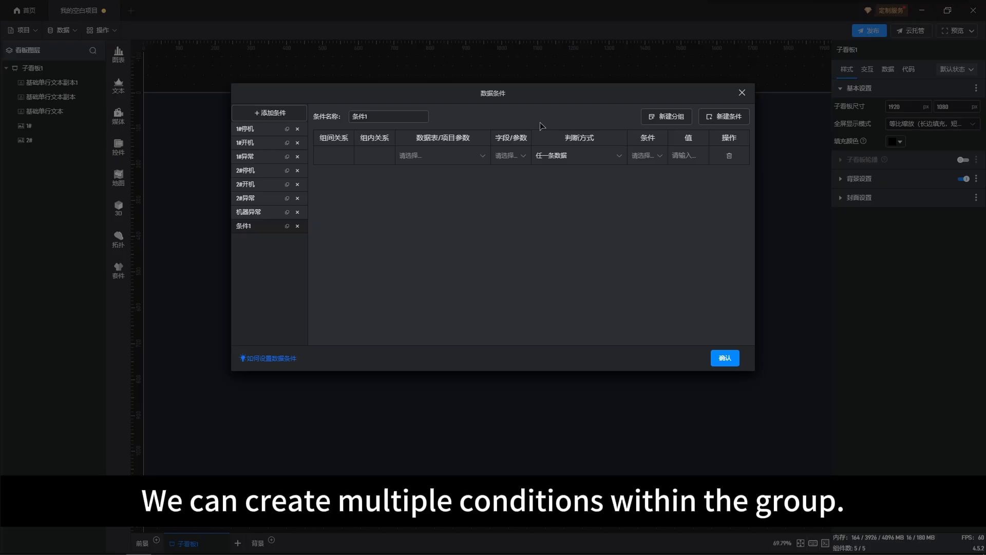
left_click(727, 117)
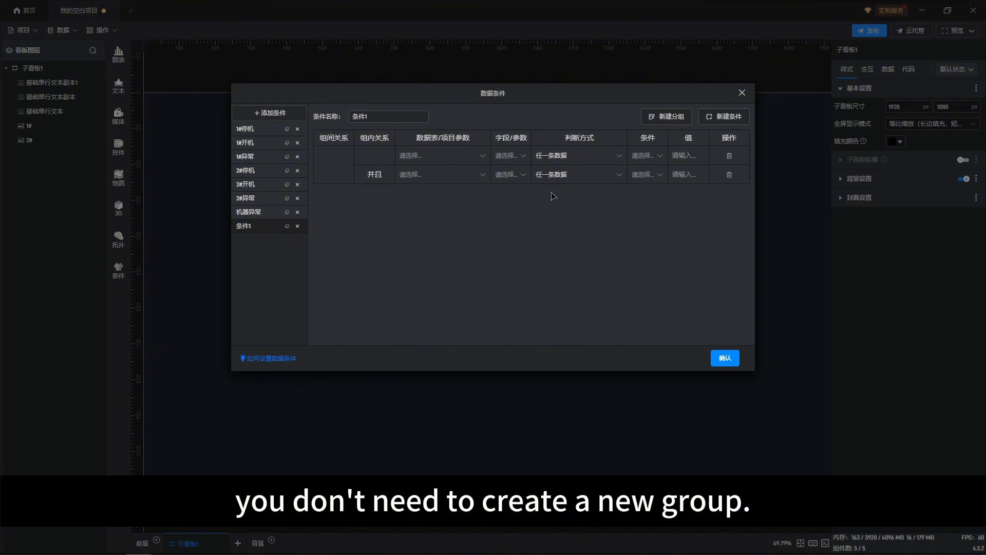
left_click(719, 117)
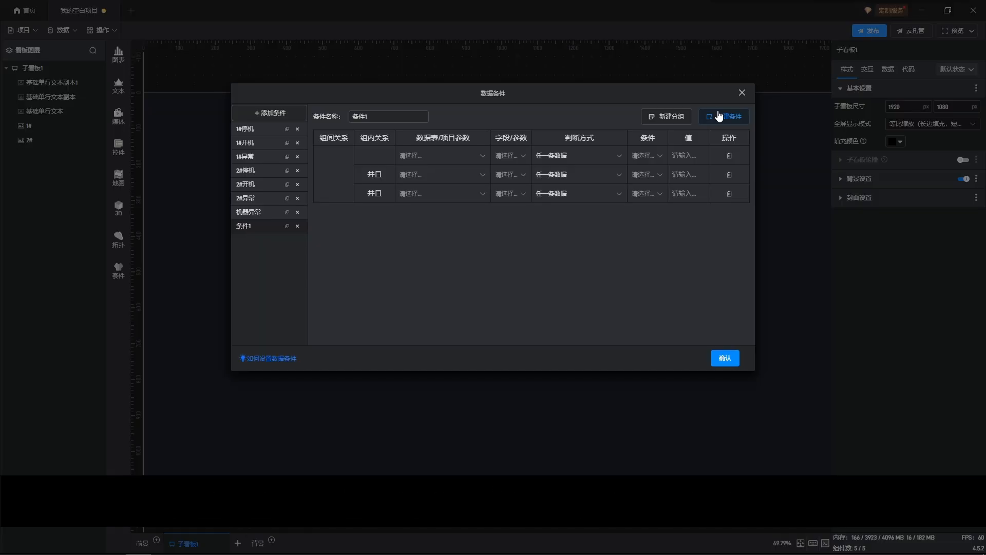
left_click(719, 117)
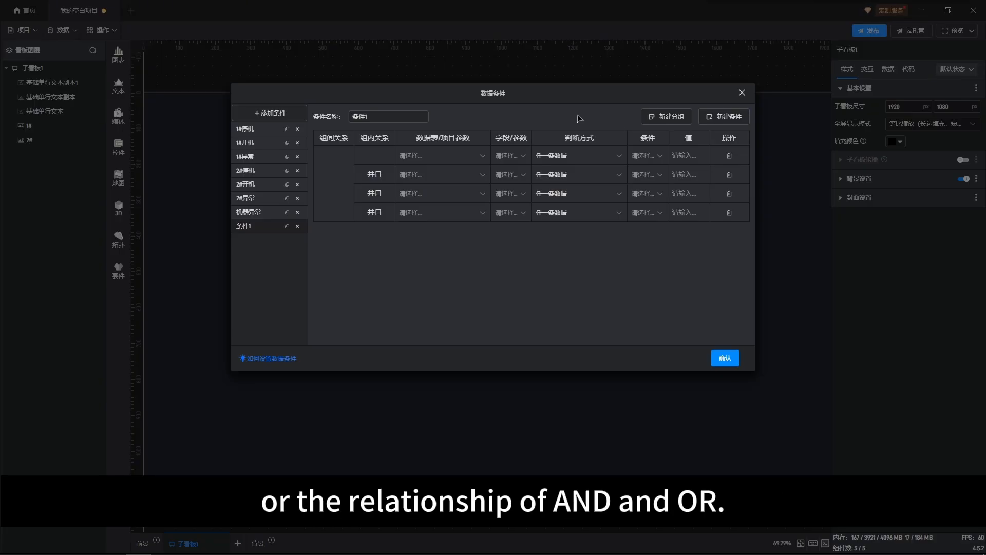
- Create a second group joined by OR (或者) in 条件1 and add three more condition rows to it
left_click(657, 117)
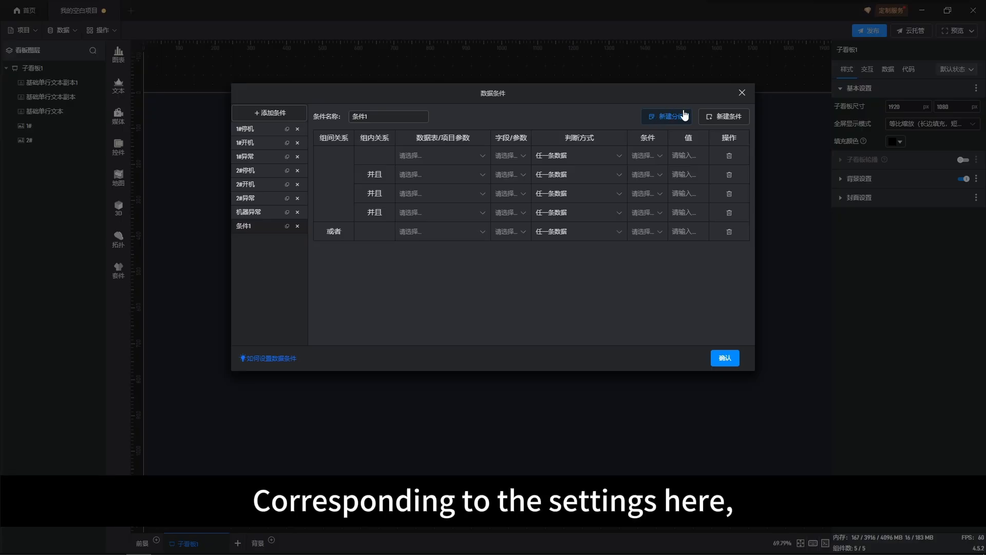
left_click(715, 117)
left_click(715, 117)
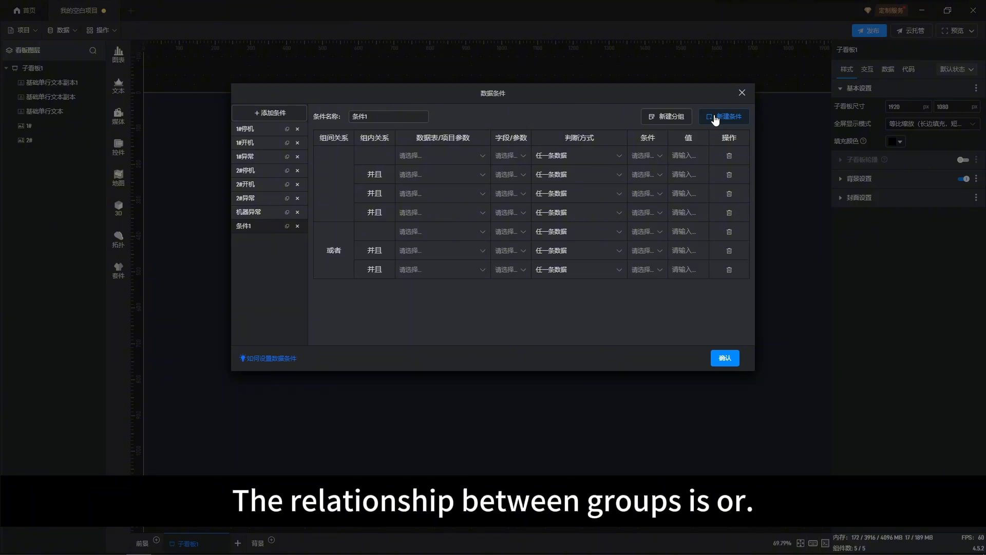
left_click(714, 117)
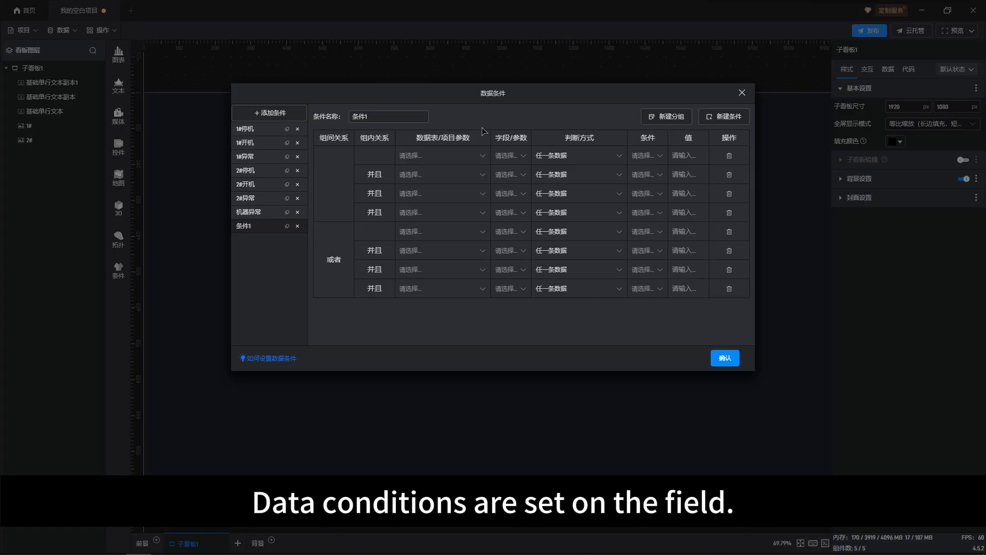
- Set the first condition row's data table to 运行状态 and its field to 机器编号
left_click(483, 160)
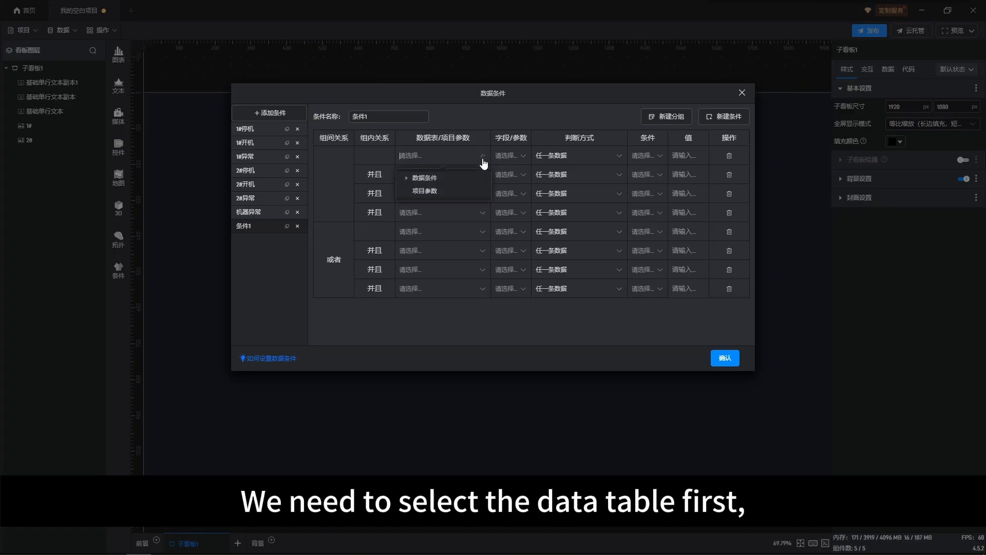
left_click(405, 179)
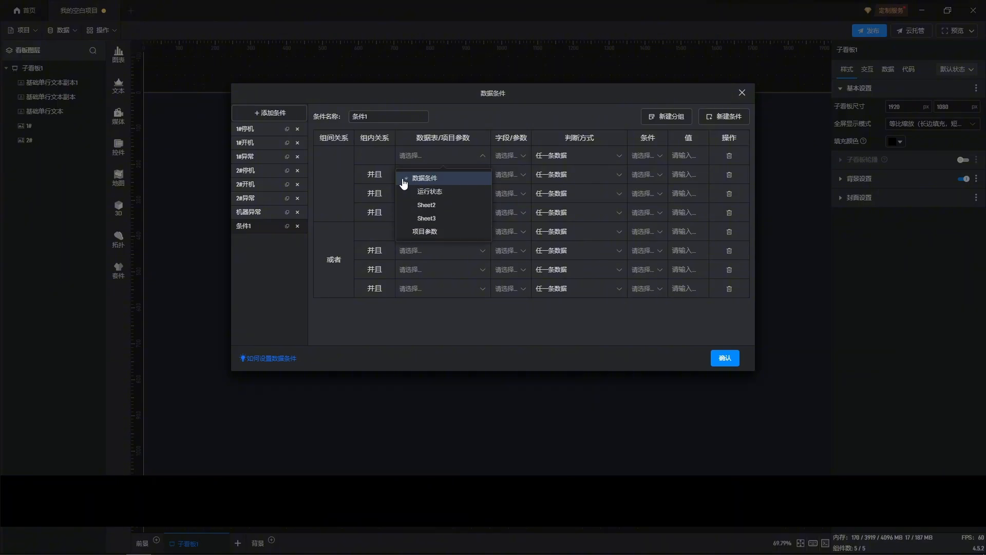
left_click(421, 191)
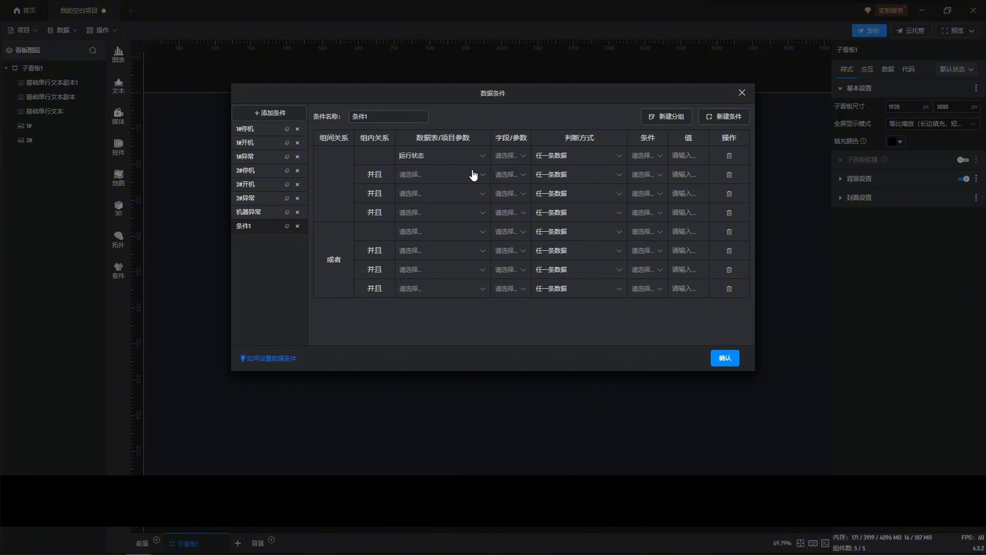
left_click(520, 160)
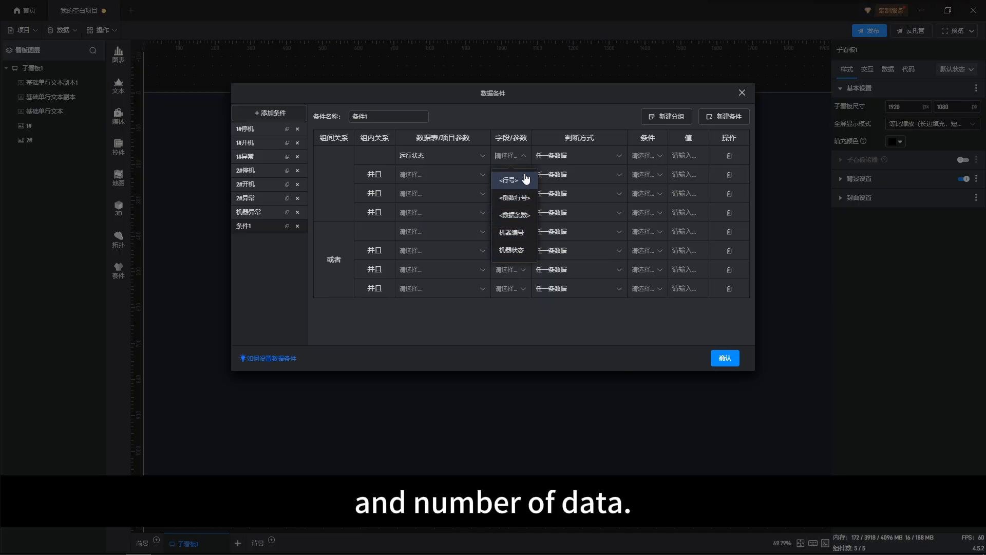
left_click(520, 234)
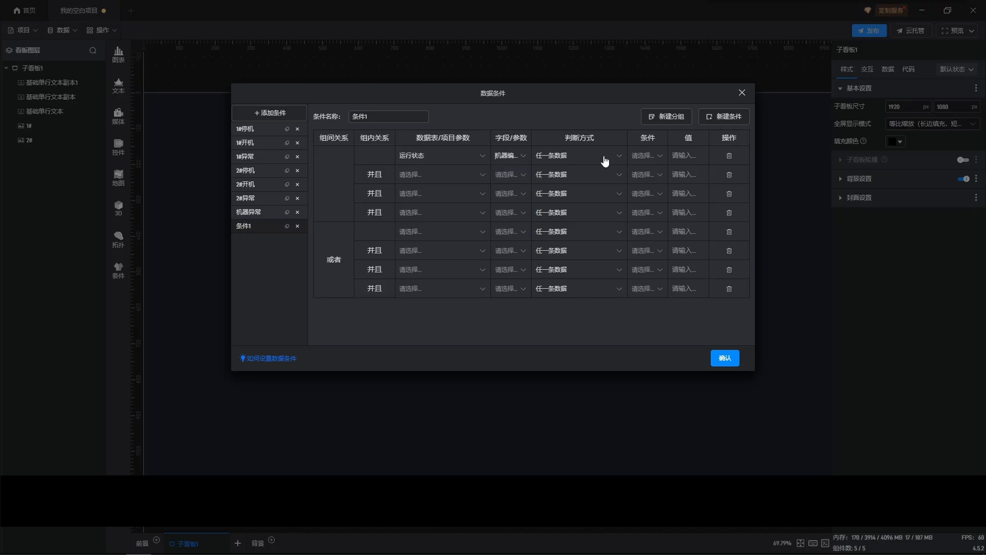
- Set the first condition row's judgment method (判断方式) to 第一条数据 and its operator (条件) to 等于
left_click(621, 156)
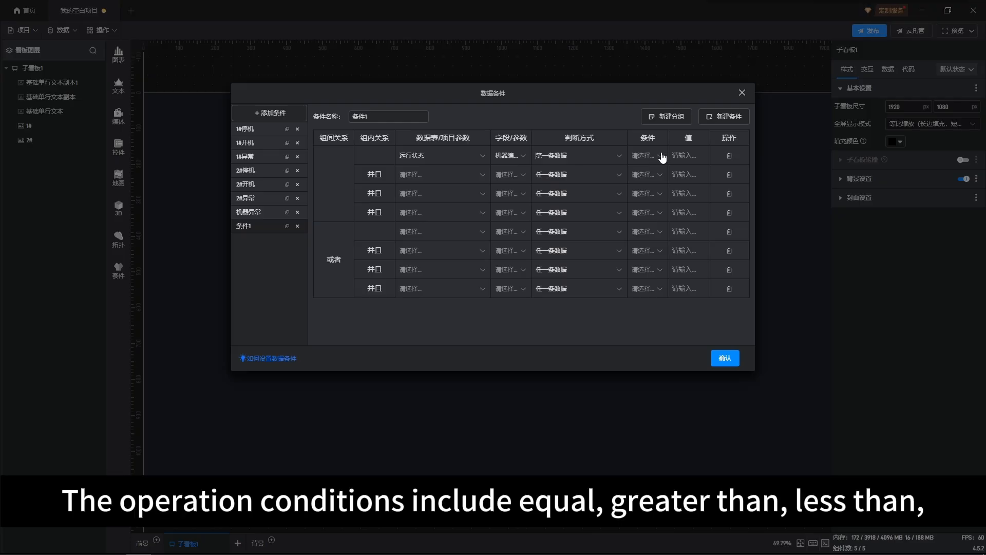
left_click(662, 155)
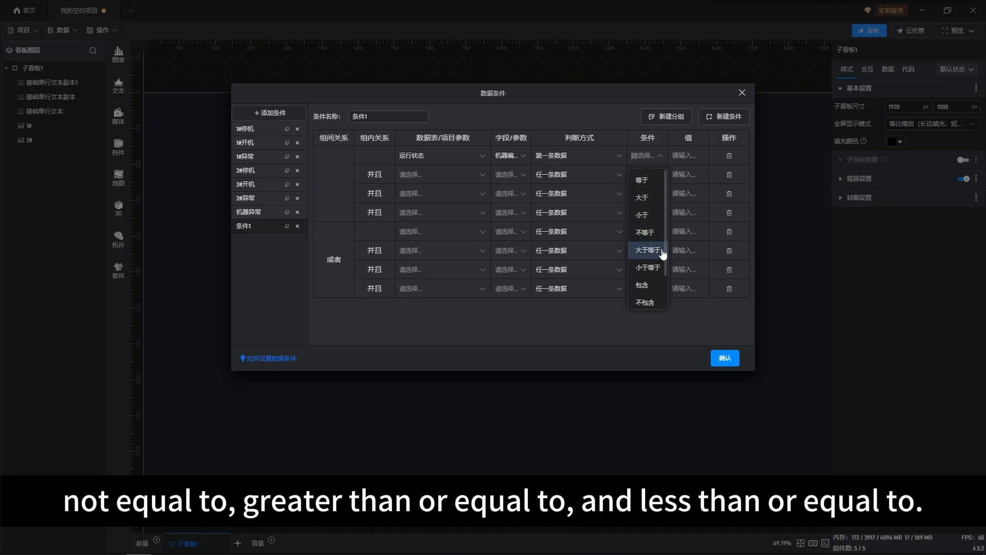
scroll(661, 272, "down", 2)
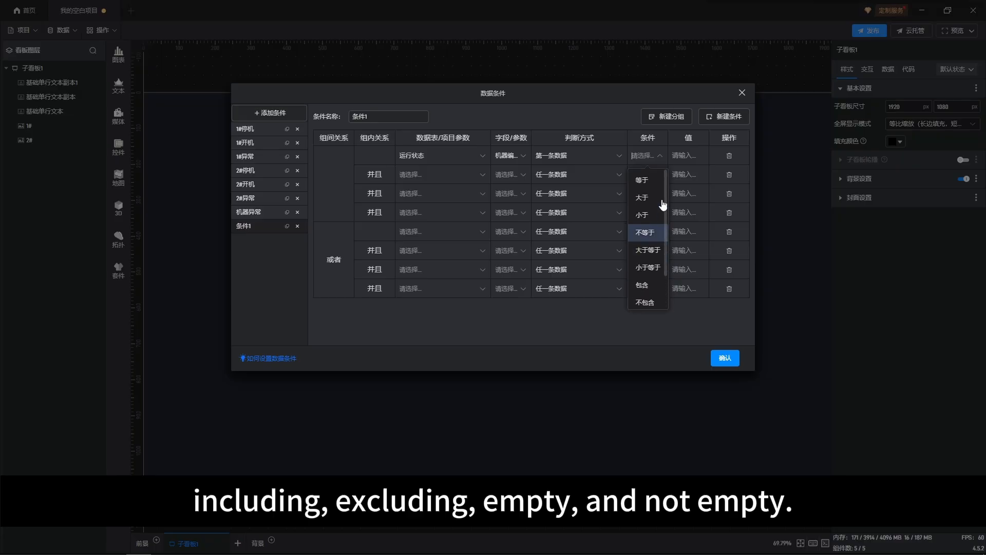
scroll(657, 185, "up", 2)
left_click(659, 178)
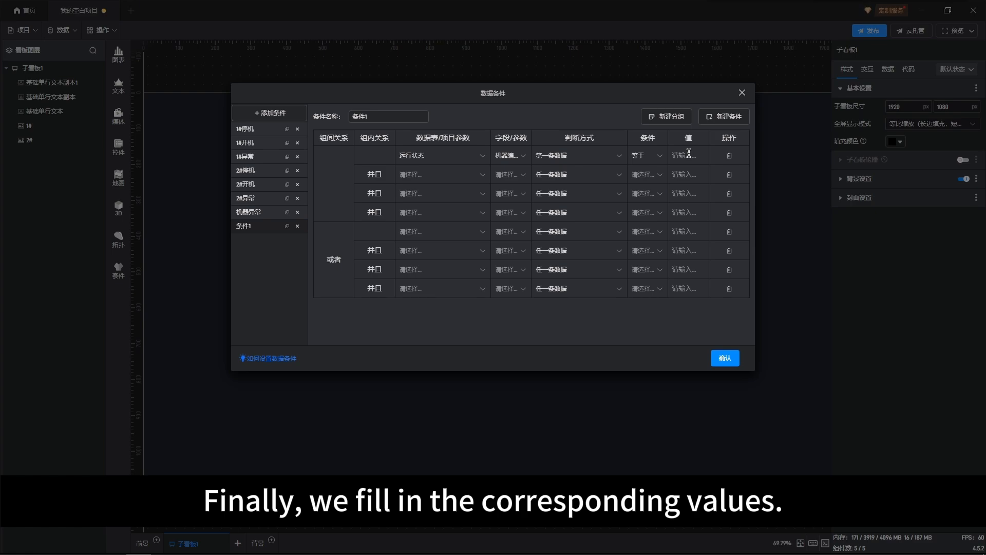
- Delete the first condition row of 条件1, duplicate the whole condition, and reselect the original
left_click(729, 155)
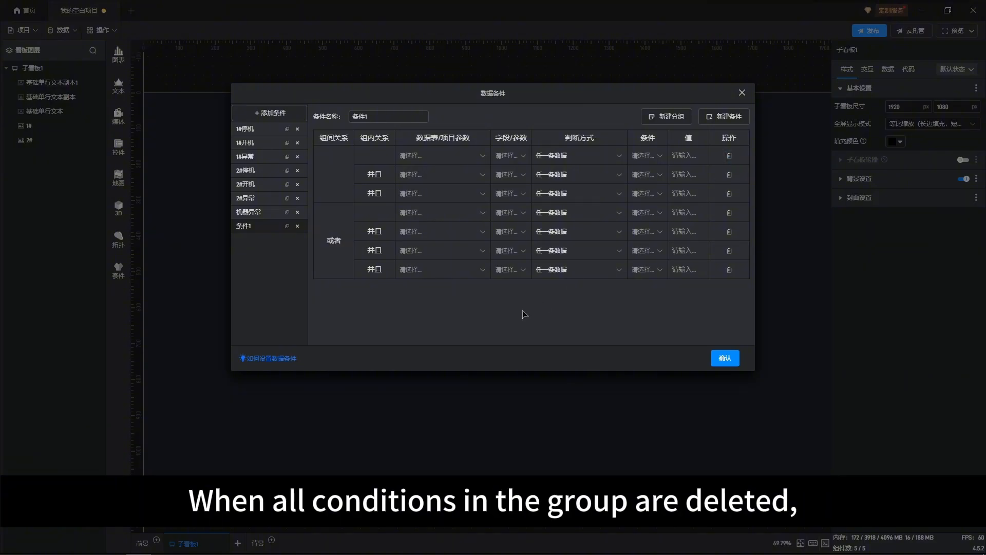
left_click(287, 226)
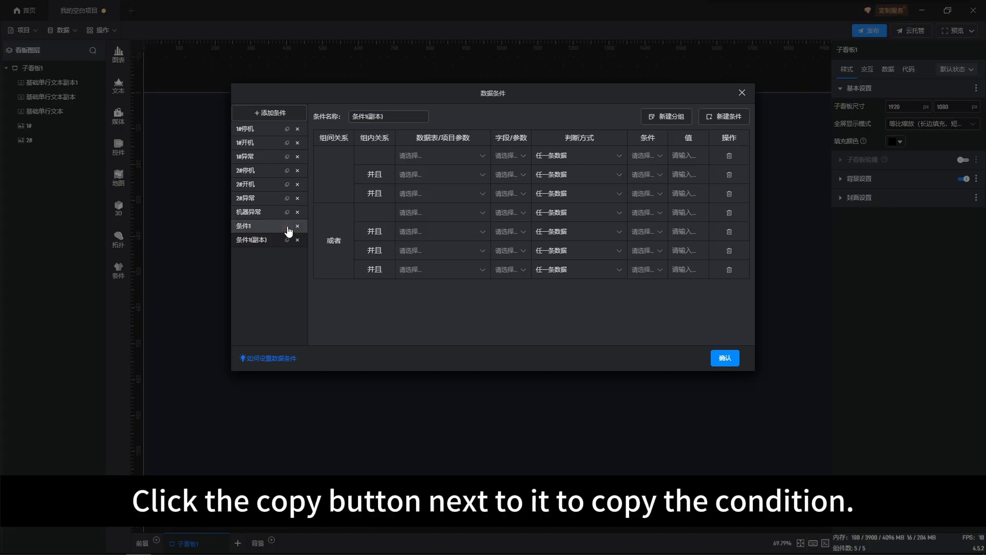
left_click(257, 235)
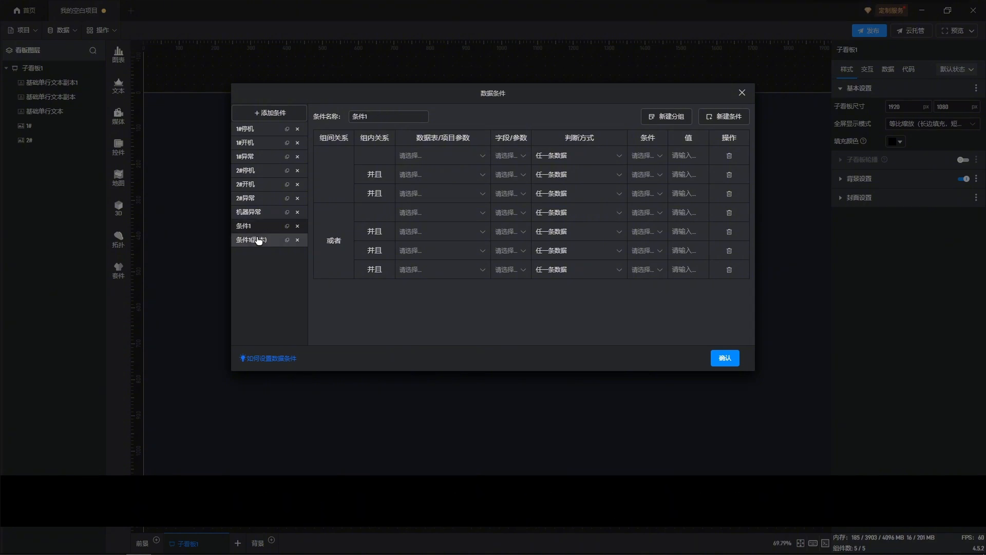
- Delete the duplicate of 条件1 and the original 条件1 from the condition list
left_click(298, 240)
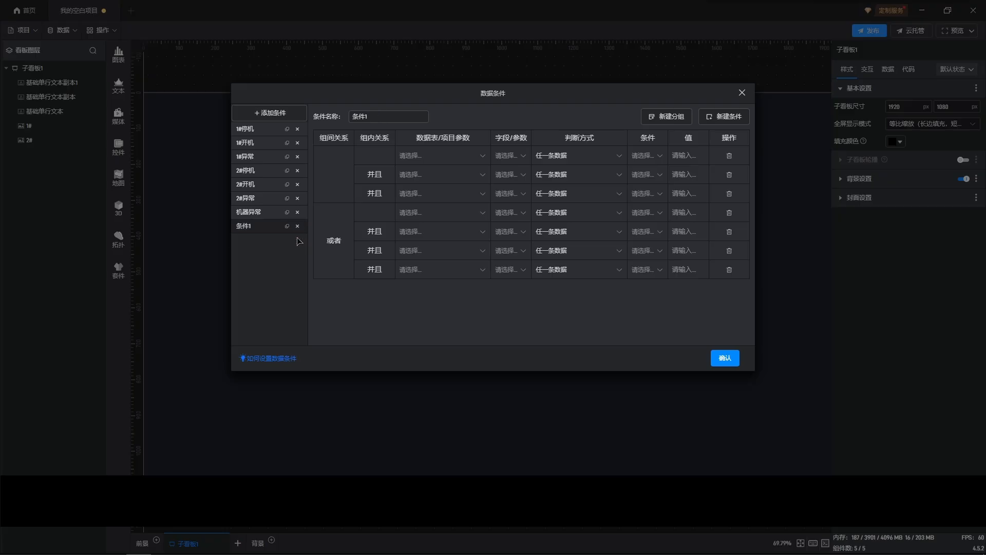
left_click(297, 226)
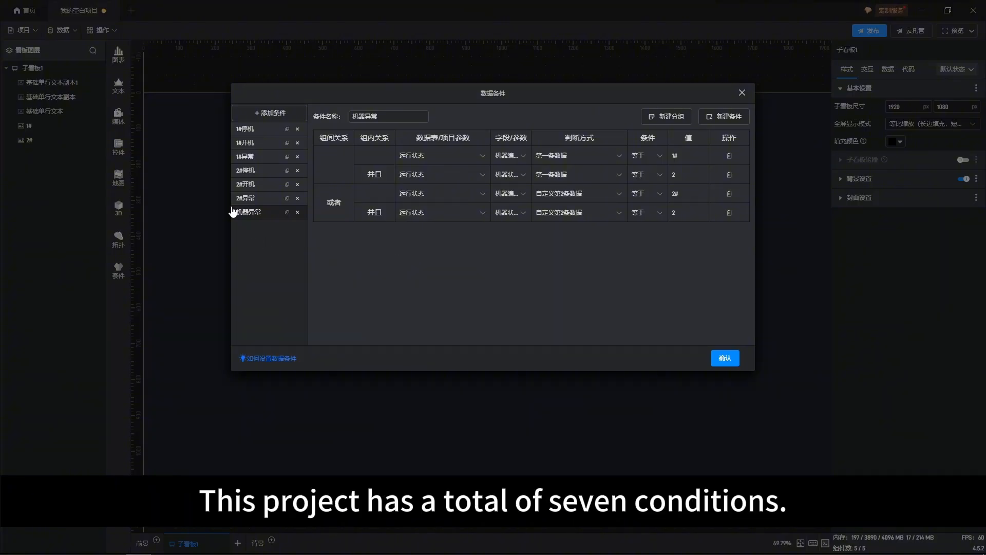
- Look through the existing conditions for shutdown, startup and abnormal states of machines 1# and 2#, plus 机器异常
left_click(264, 131)
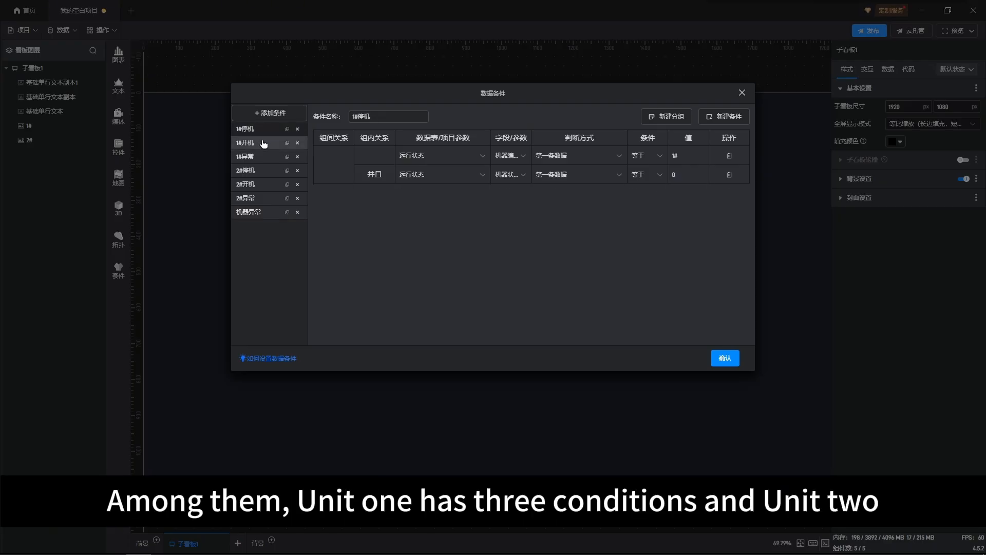
left_click(264, 143)
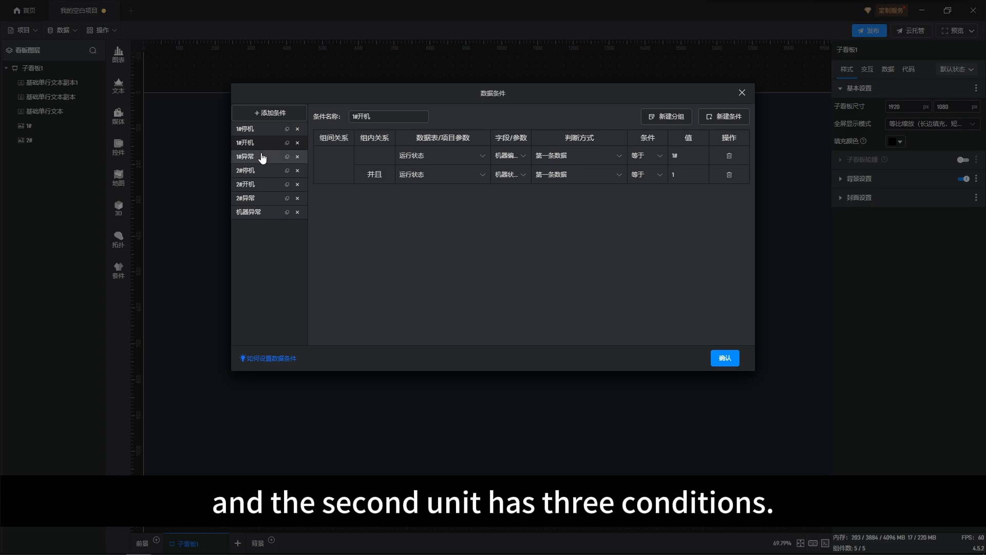
left_click(262, 157)
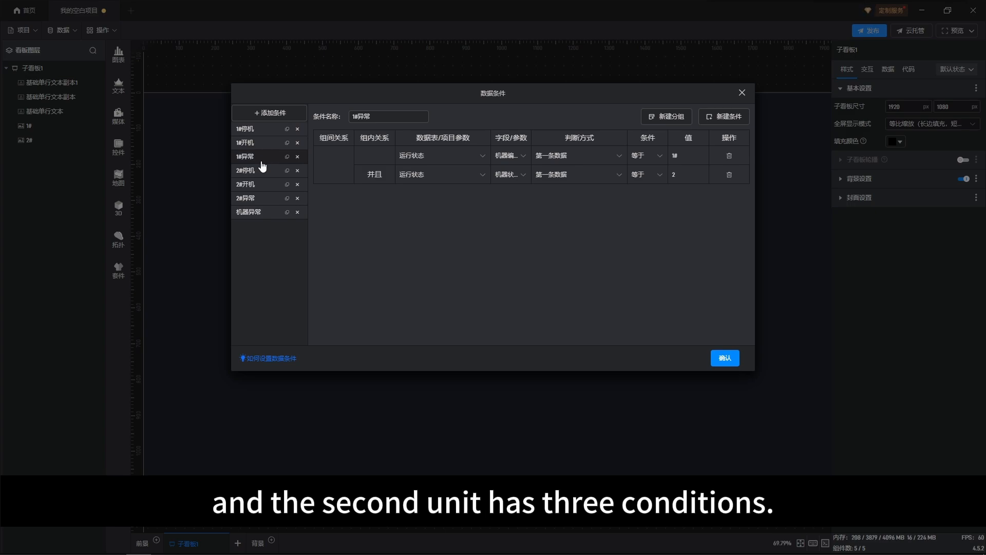
left_click(263, 170)
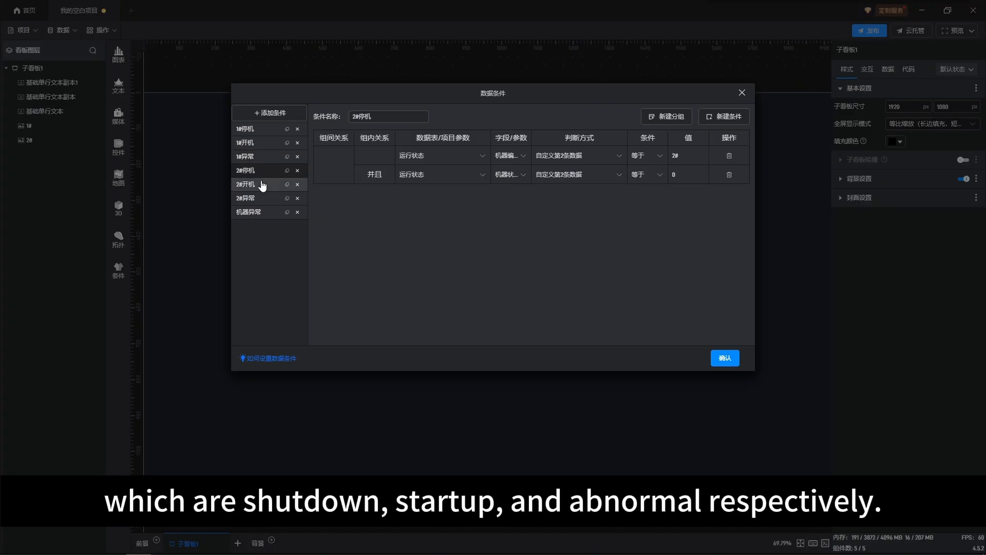
left_click(262, 185)
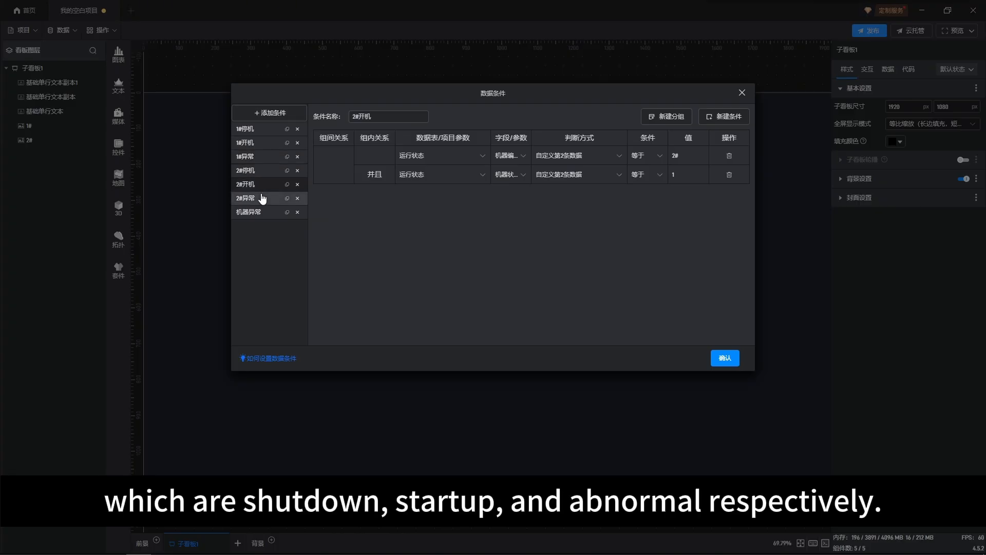
left_click(264, 198)
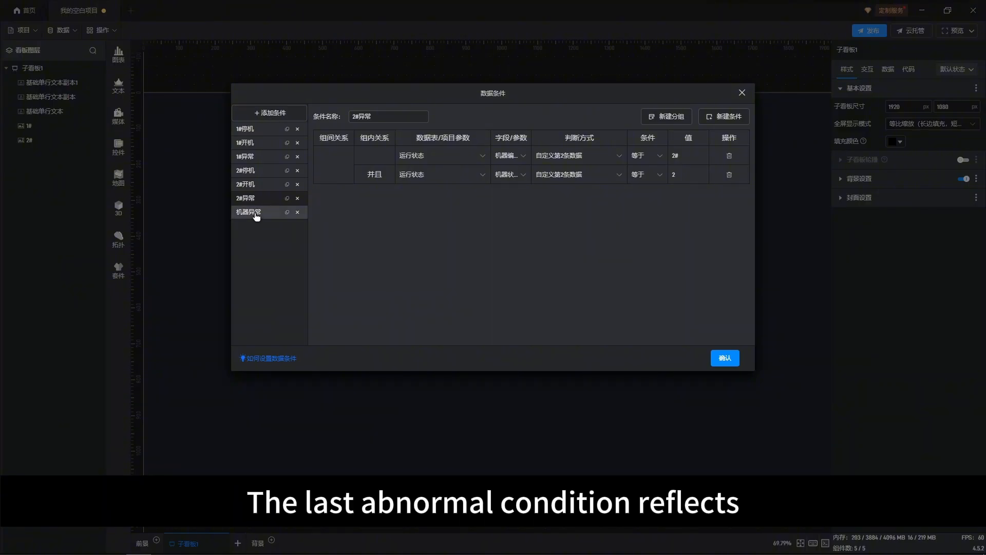
left_click(256, 216)
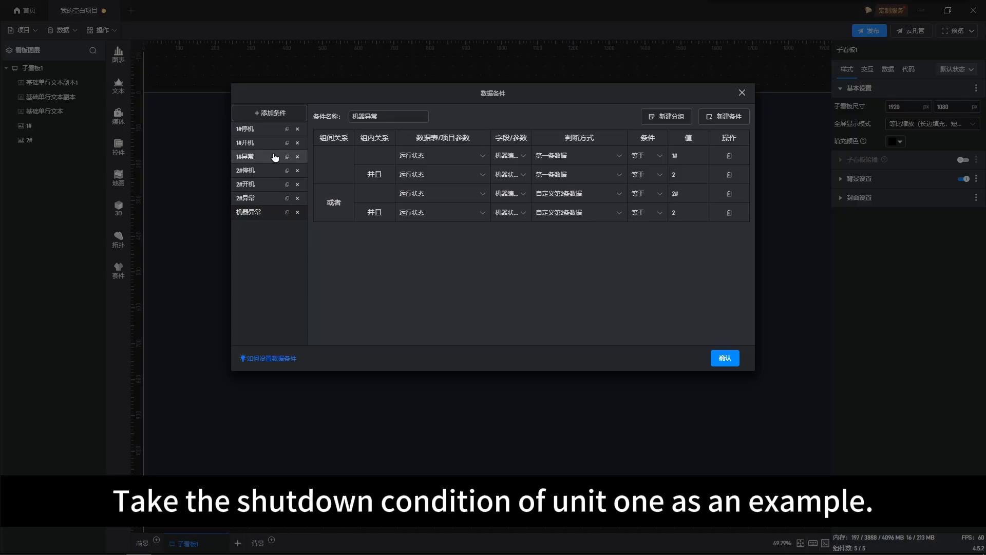
- Compare the judgment methods, machine numbers and state values of the 1# and 2# conditions, and examine how 机器异常 combines its groups
left_click(264, 134)
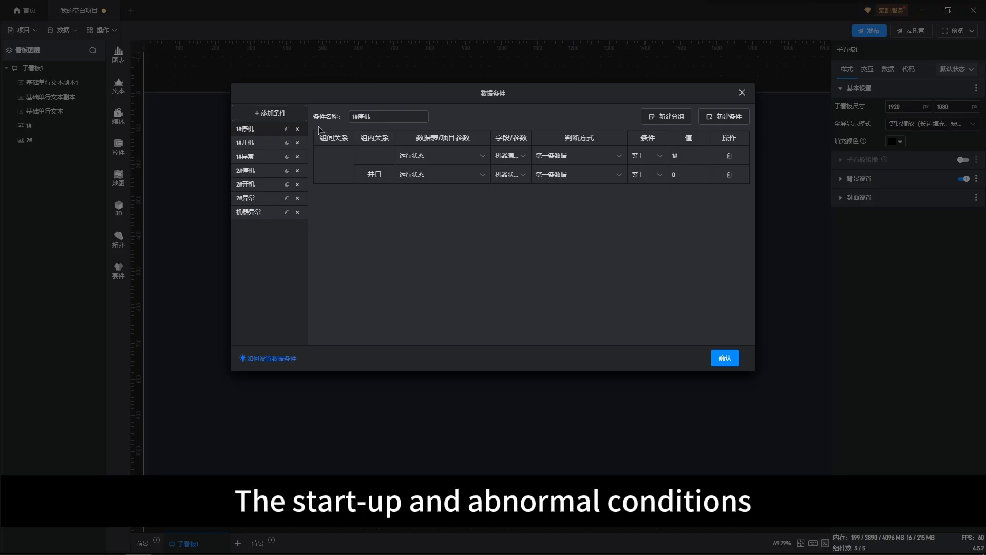
left_click(263, 144)
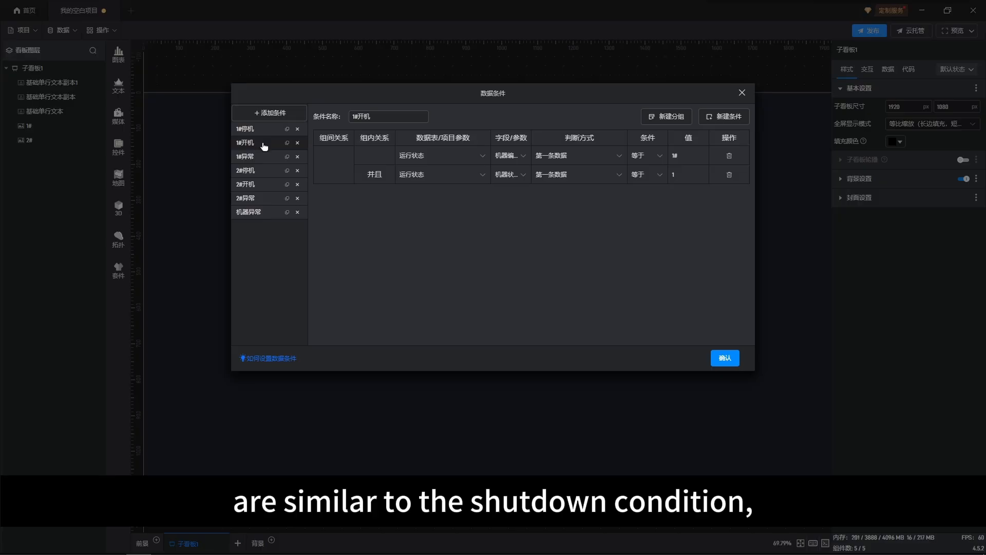
left_click(265, 156)
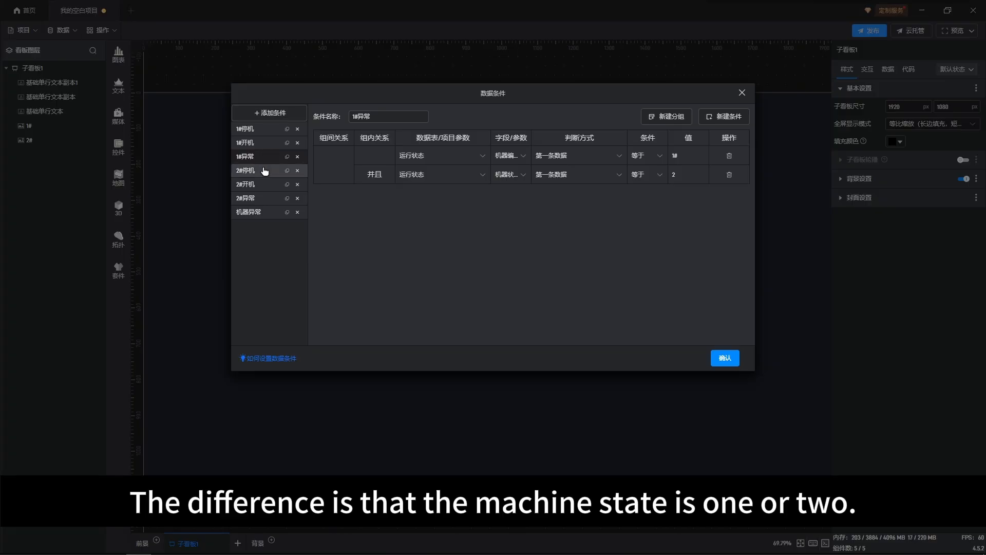
left_click(265, 170)
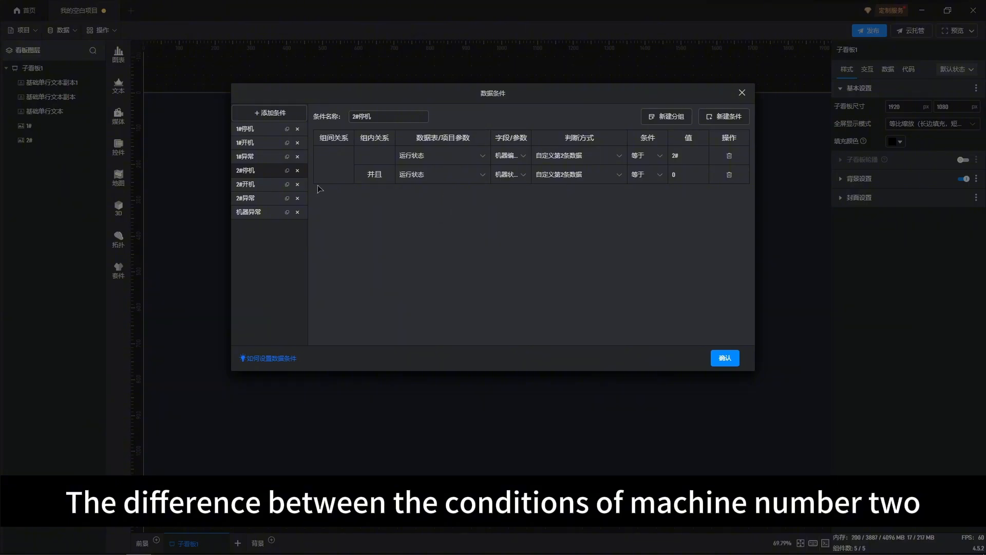
left_click(272, 185)
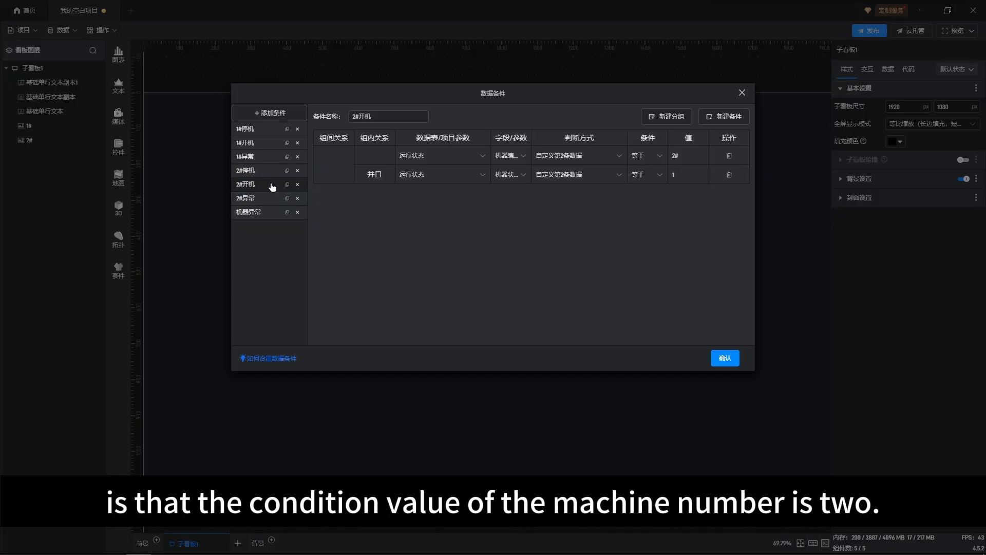
left_click(271, 200)
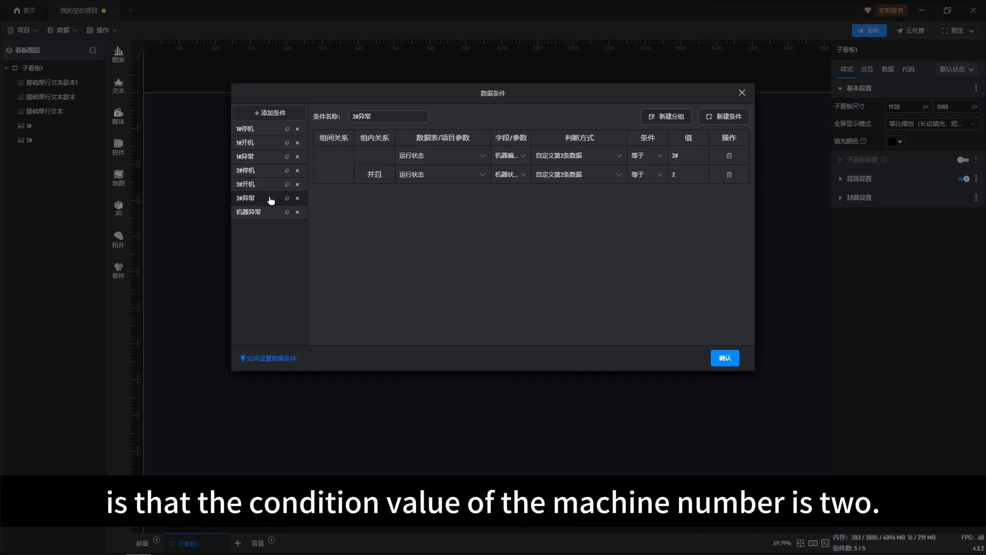
left_click(266, 212)
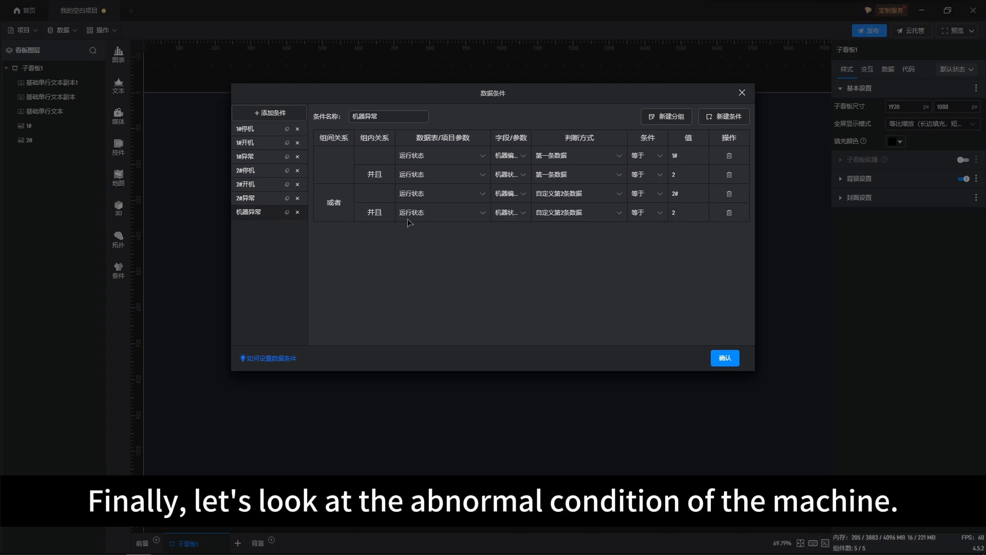